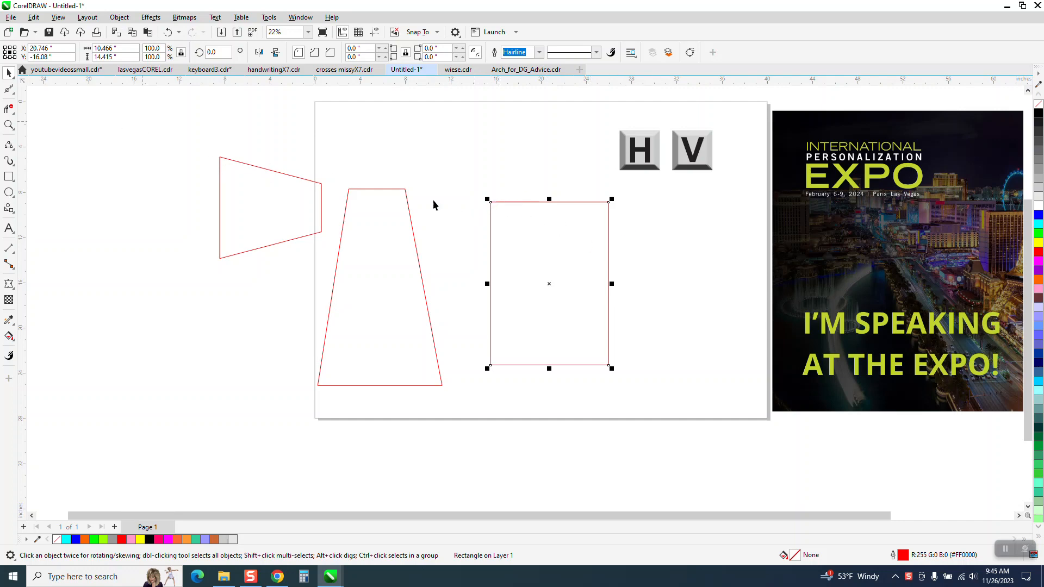
Step: Convert the selected red rectangle to curves and check its corner nodes with the Shape tool
click(119, 18)
click(28, 117)
key(ctrl+q)
click(13, 92)
click(28, 92)
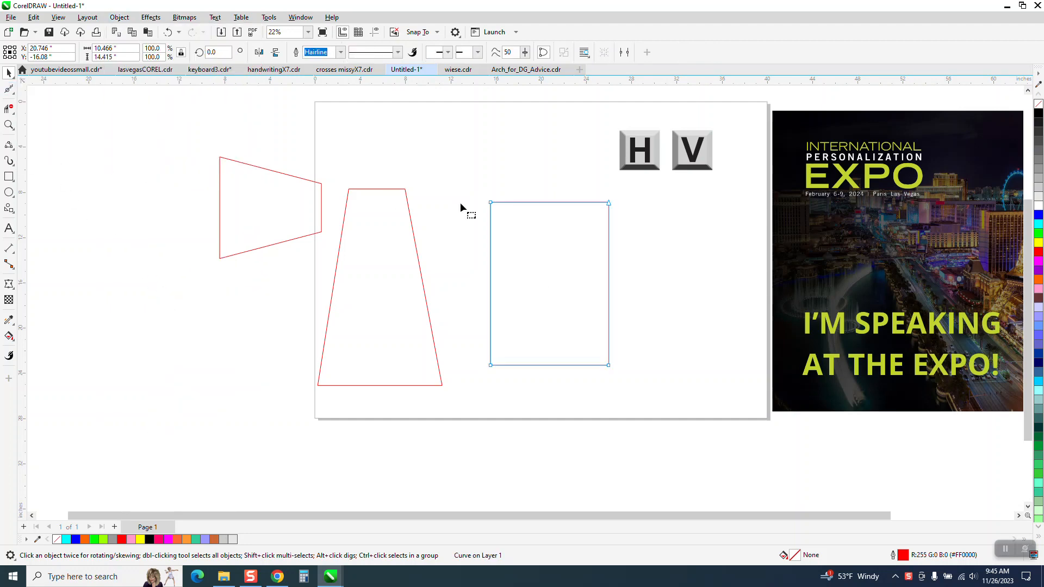
key(F10)
click(609, 204)
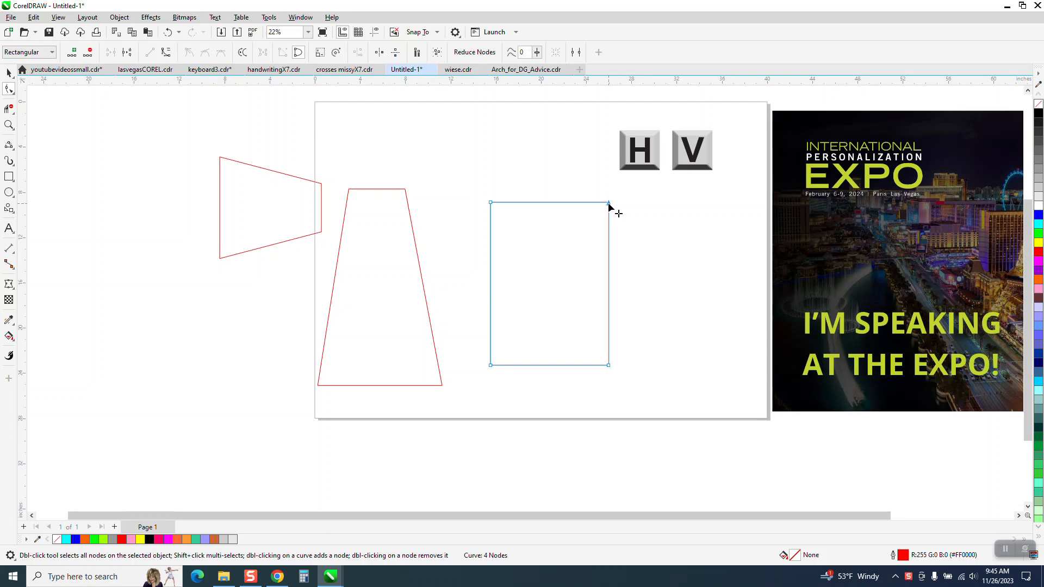
click(579, 178)
click(9, 72)
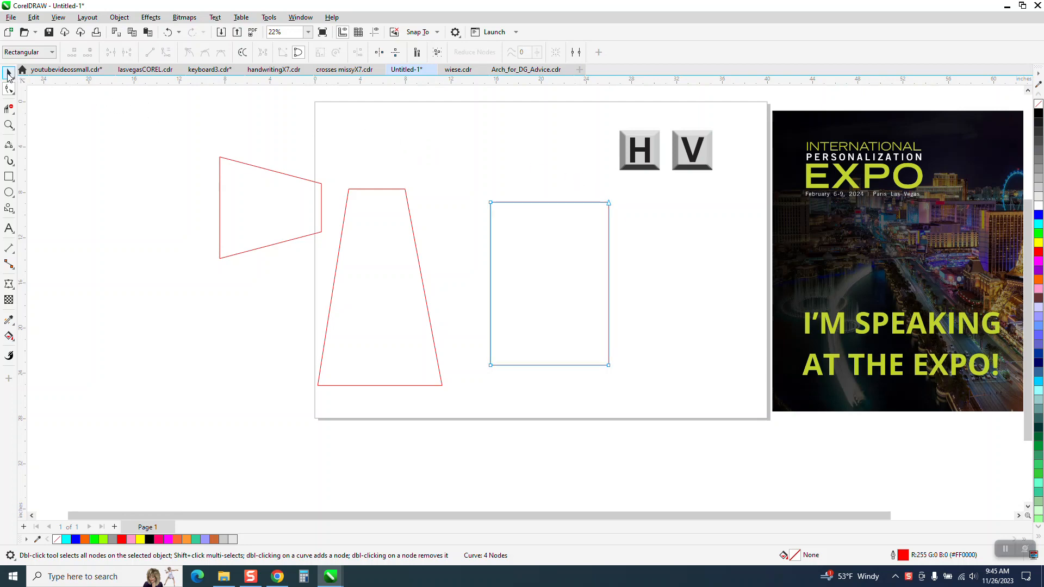
Step: Set the document's nudge distance to 2.0 inches with nothing selected
click(298, 121)
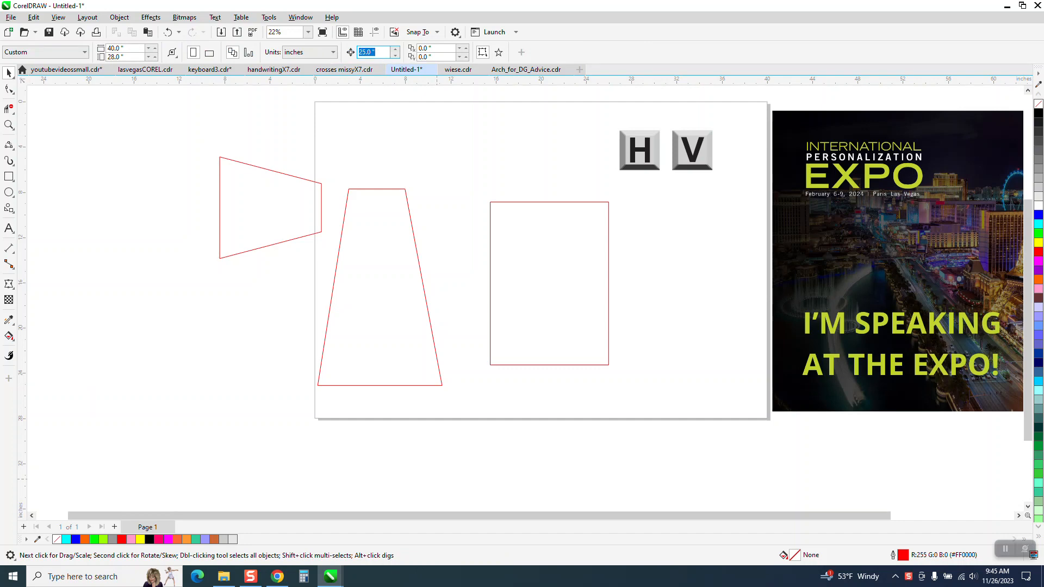
key(BackSpace)
text(2)
click(947, 577)
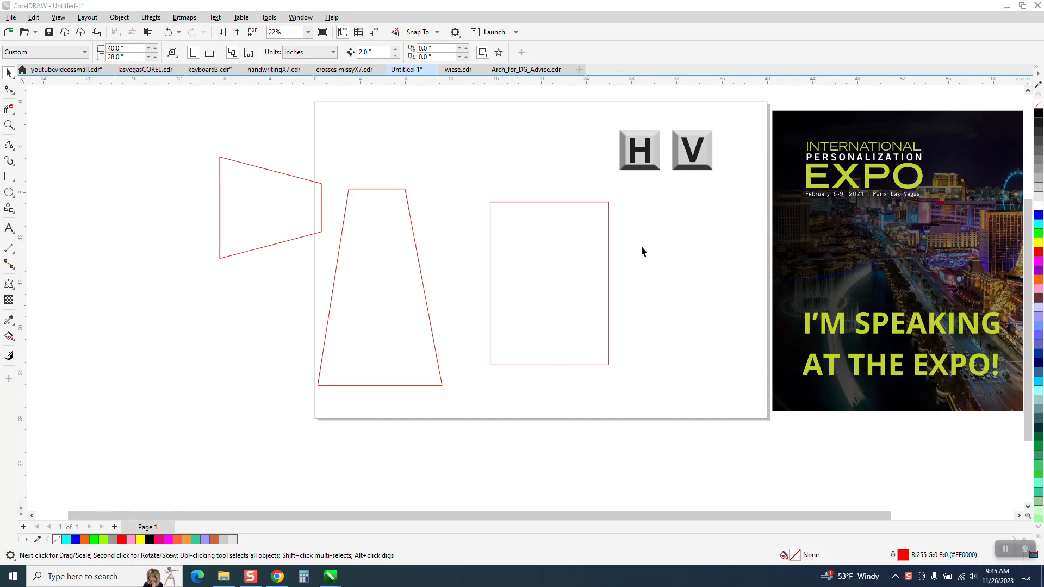
Step: Try nudging the rectangle's two upper corner nodes inward by 2 inches one at a time, and undo both moves
click(585, 203)
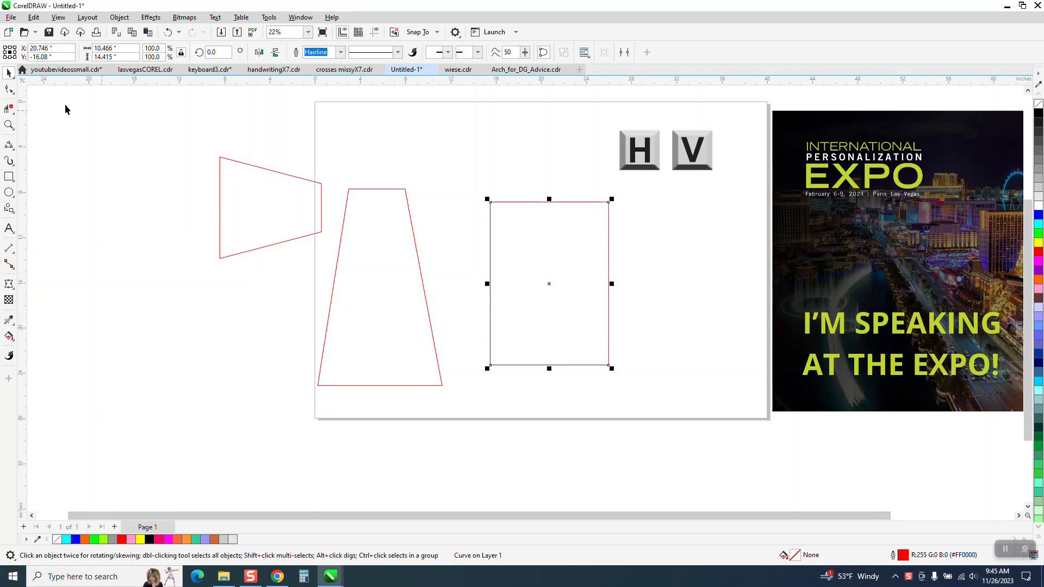
click(8, 90)
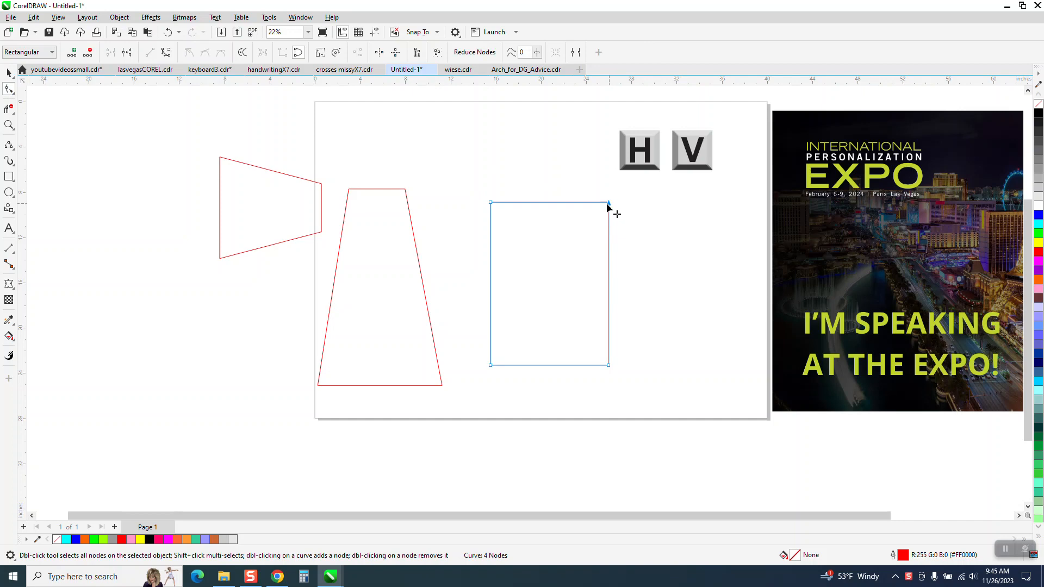
key(Left)
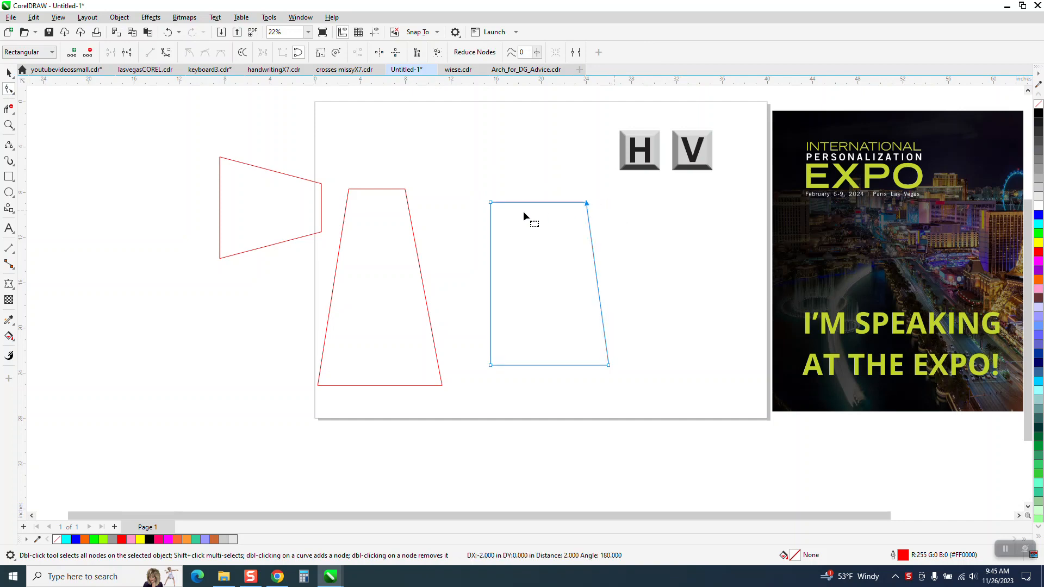
click(490, 203)
key(Right)
click(167, 33)
click(168, 32)
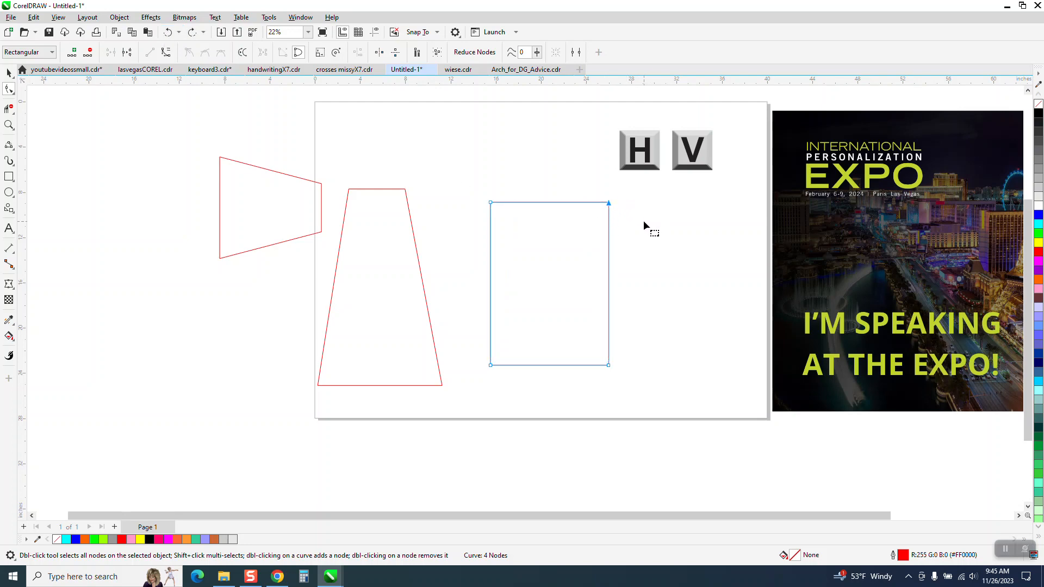
Step: Select the rectangle's two upper nodes and move them inward symmetrically with Reflect Nodes Horizontally, forming a trapezoid
click(644, 221)
drag(629, 233, 607, 205)
drag(608, 204, 571, 205)
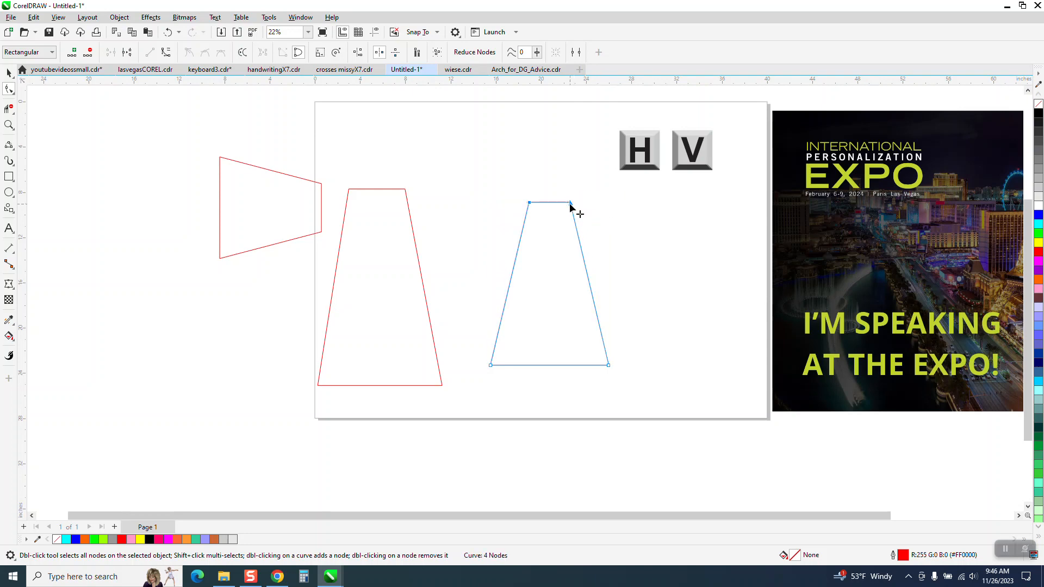
Step: Select the two nodes on the wide left side of the sideways trapezoid and turn on Reflect Nodes Vertically
click(218, 184)
click(219, 177)
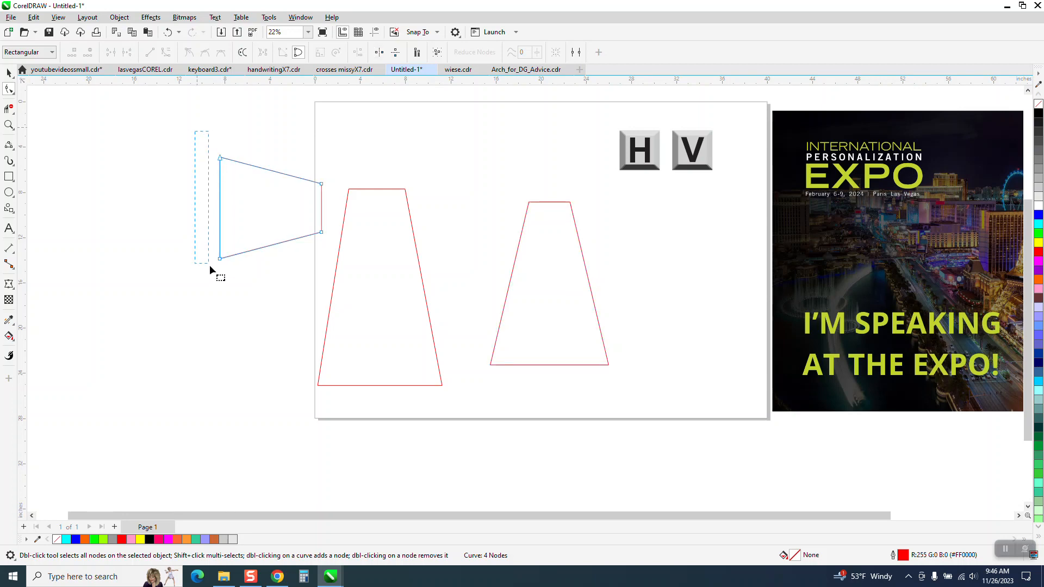
drag(210, 265, 249, 272)
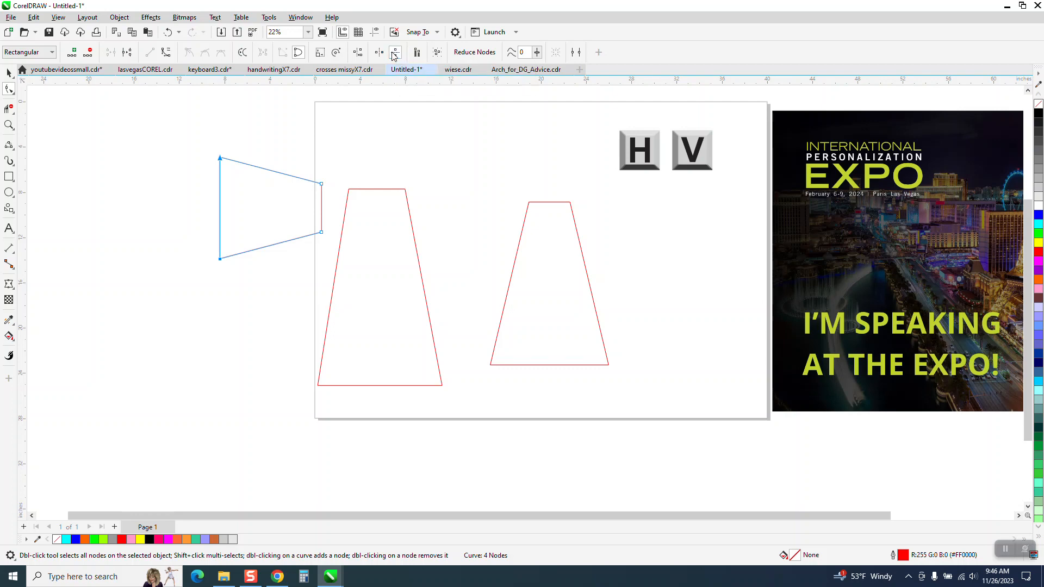
mouse_move(220, 158)
mouse_down()
mouse_move(219, 198)
mouse_move(219, 158)
mouse_up()
click(414, 56)
click(395, 53)
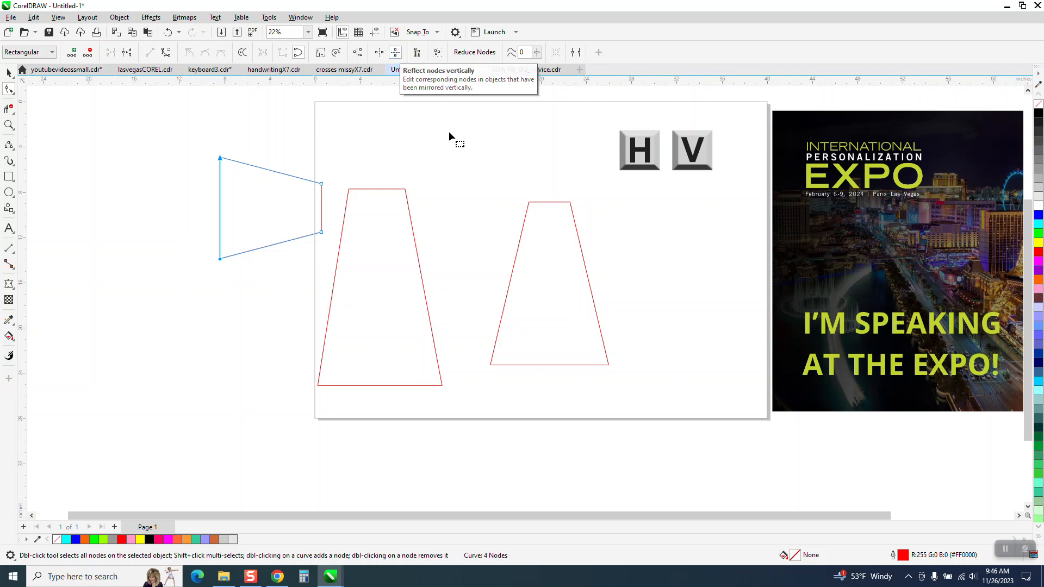
Step: Select the large upright trapezoid in the middle for node editing with the Shape tool
click(9, 74)
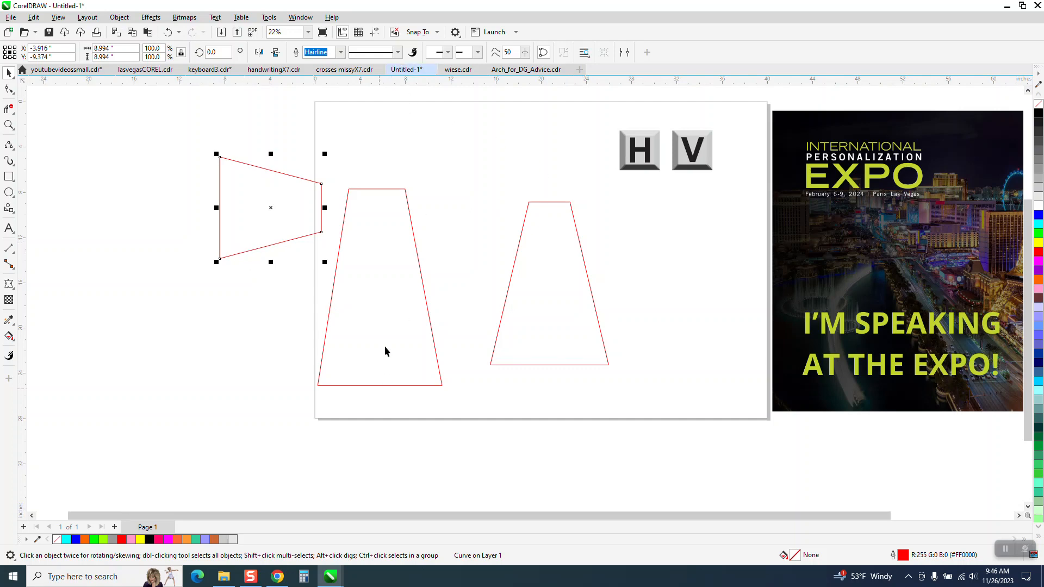
click(9, 89)
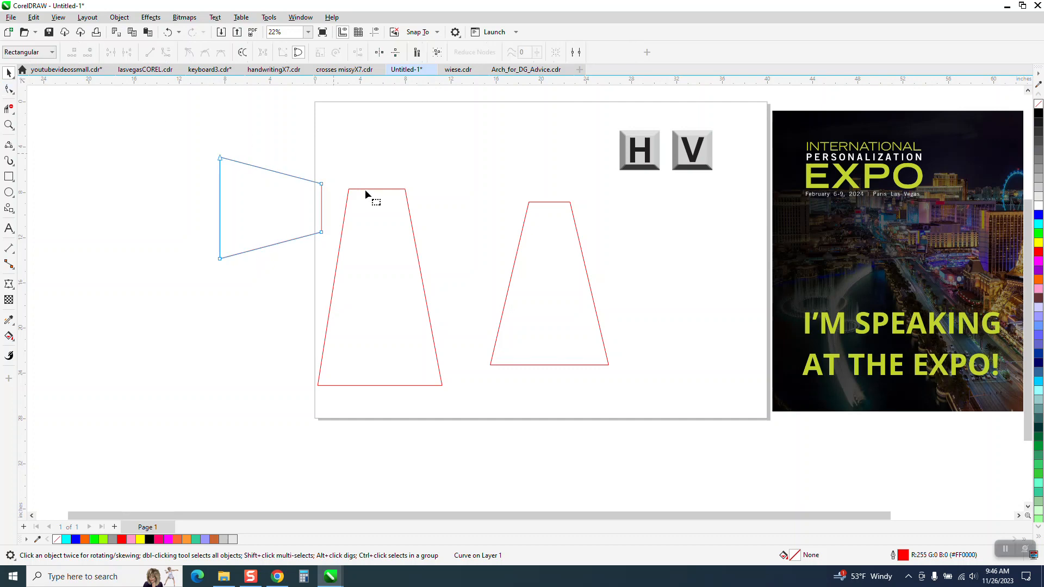
click(364, 189)
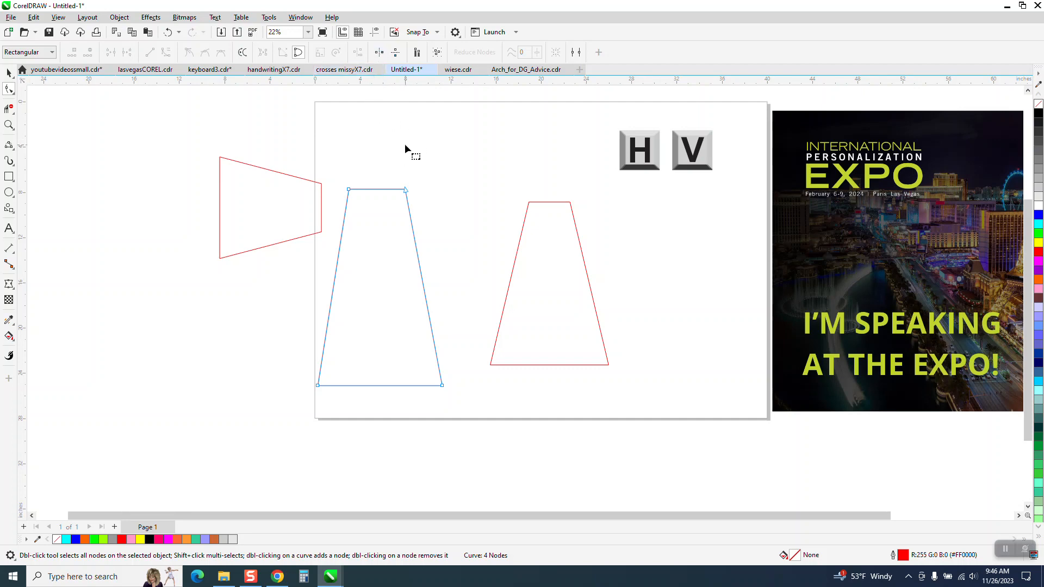
Step: Search the customizable commands for REF and assign H as the Curve Editing shortcut for Reflect Nodes Horizontally
click(270, 18)
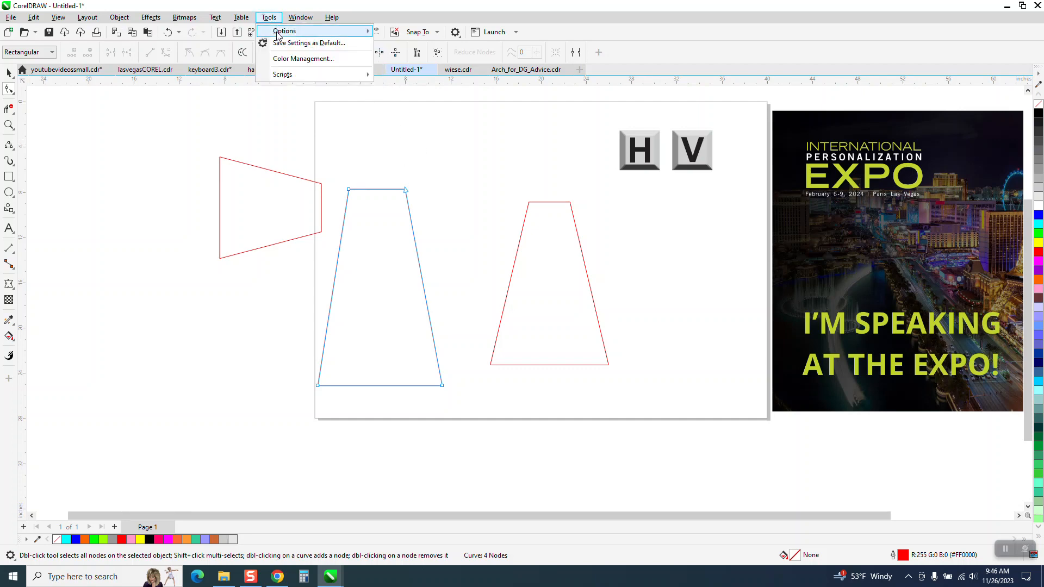
mouse_move(326, 31)
click(407, 45)
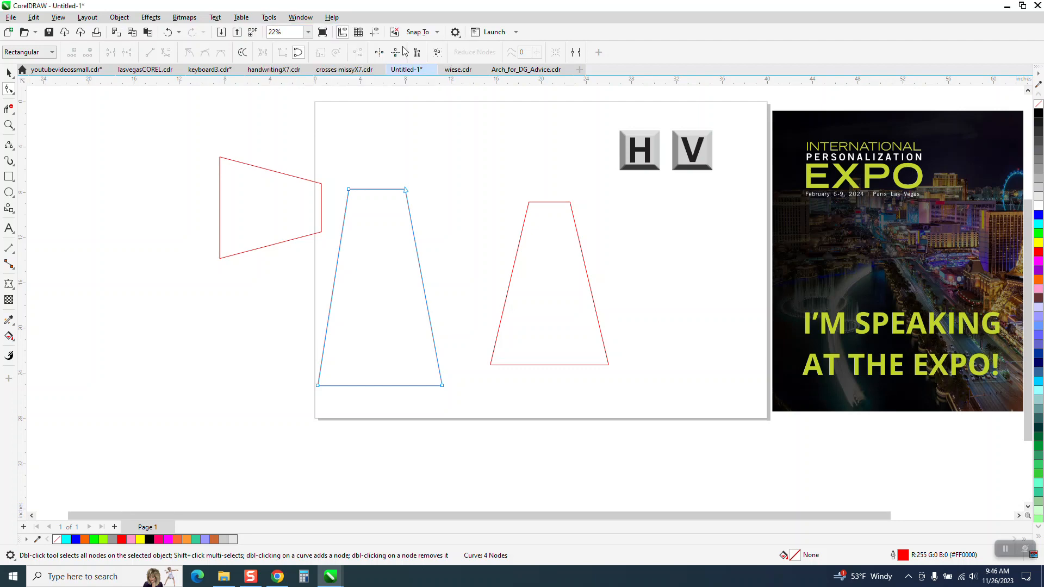
click(353, 163)
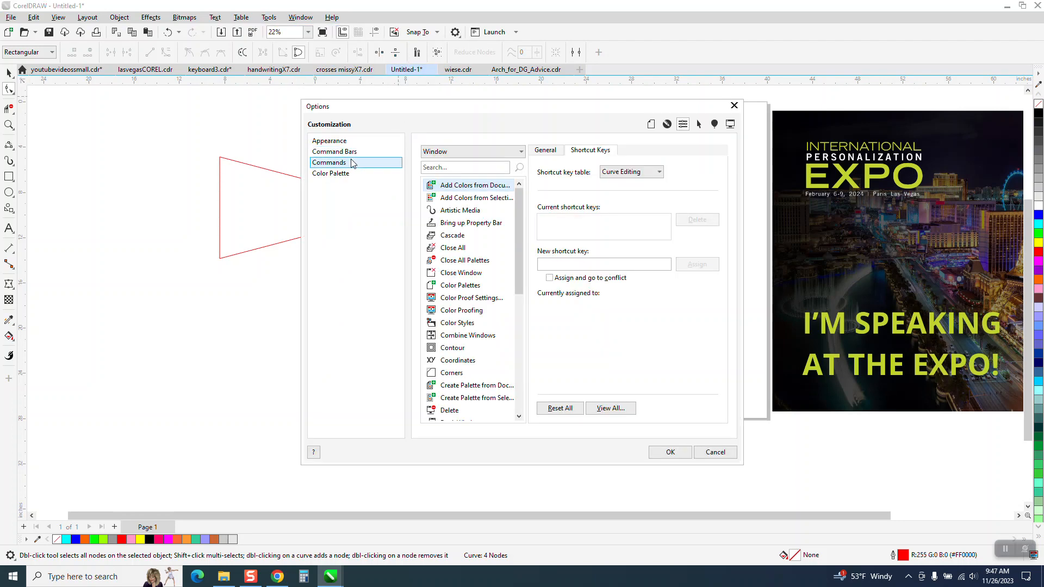
click(440, 168)
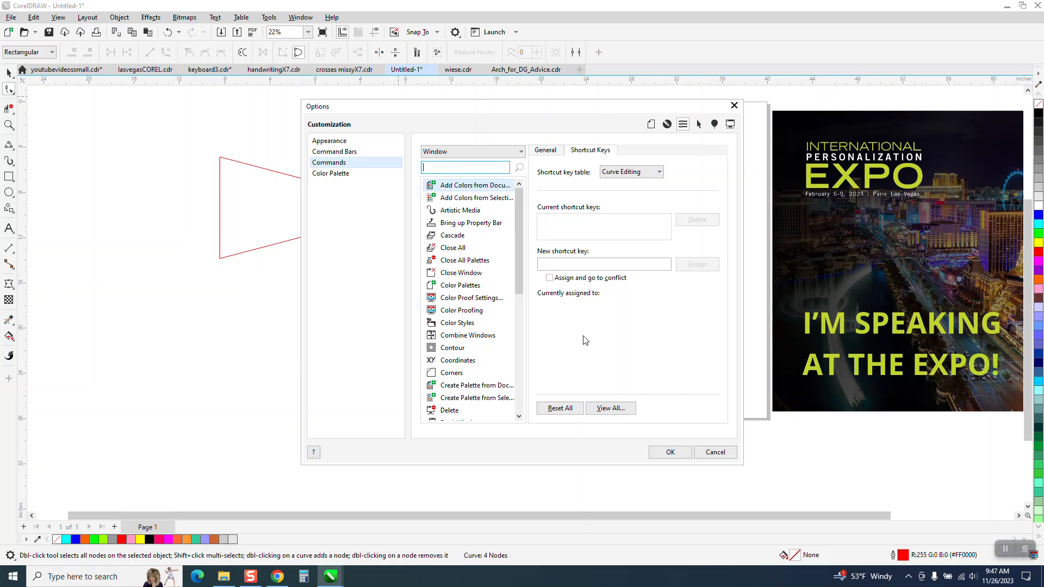
text(REF)
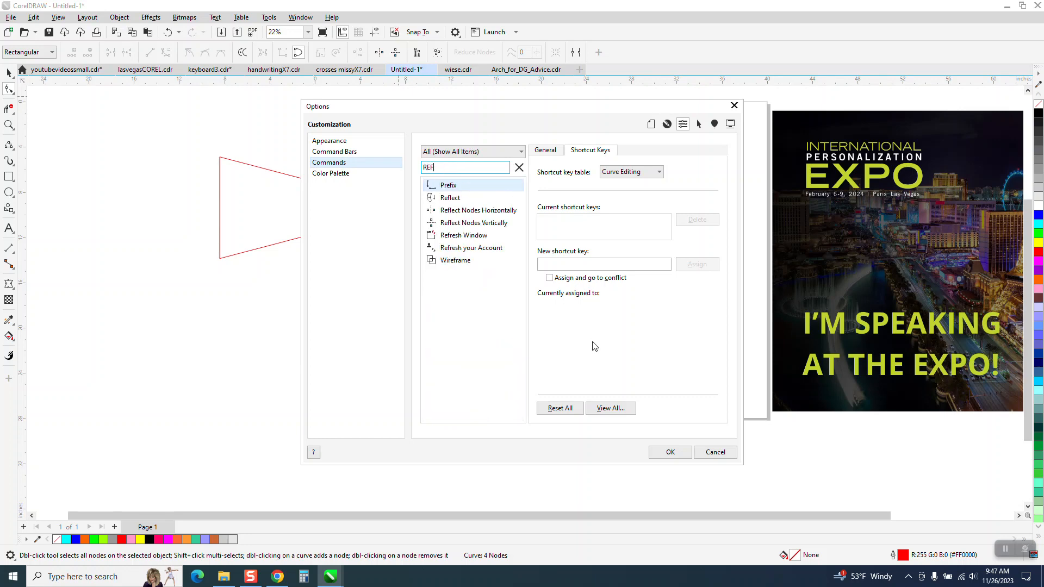
click(474, 212)
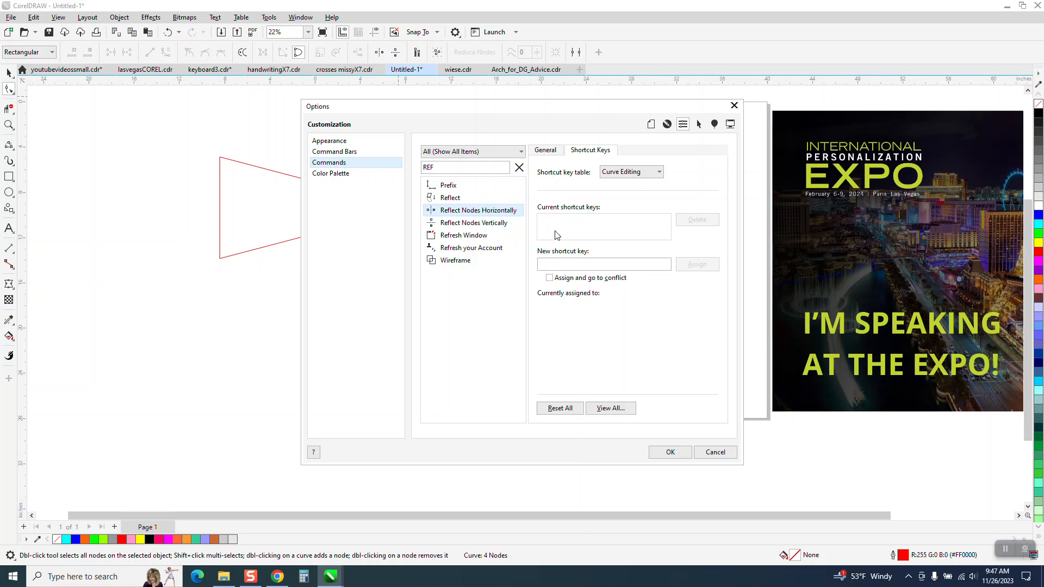
click(547, 265)
key(h)
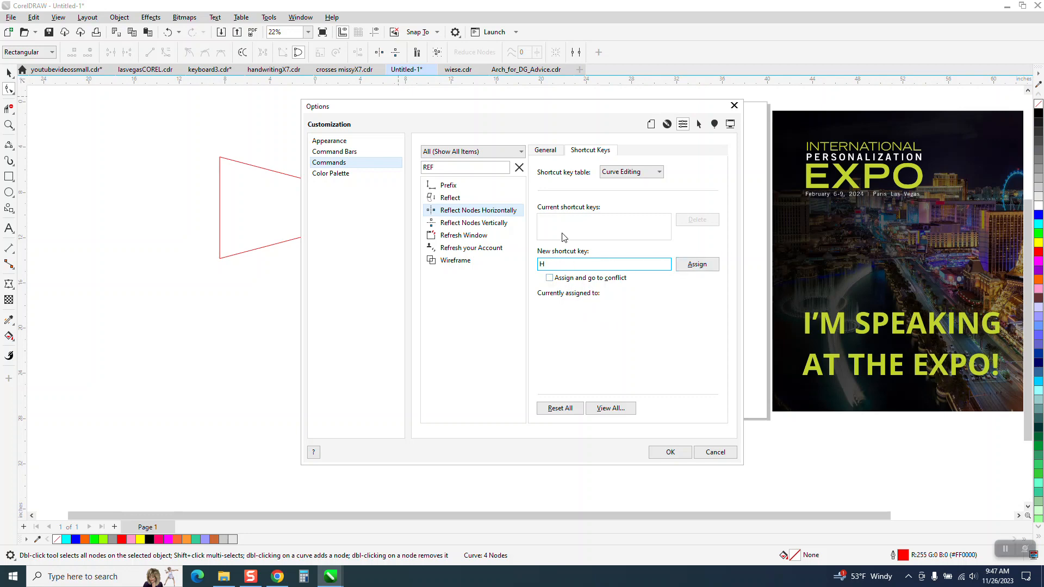
click(698, 265)
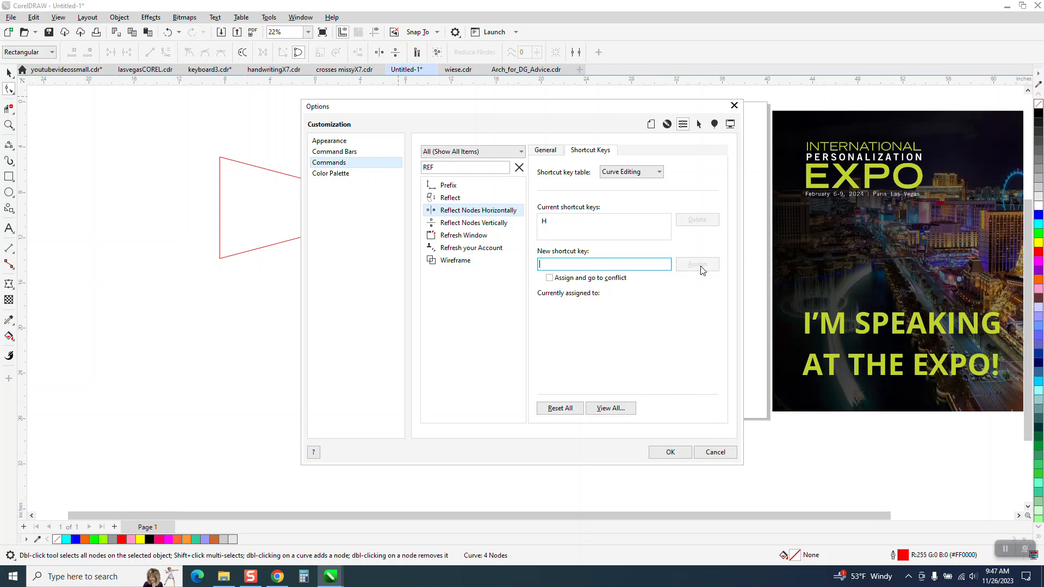
click(670, 452)
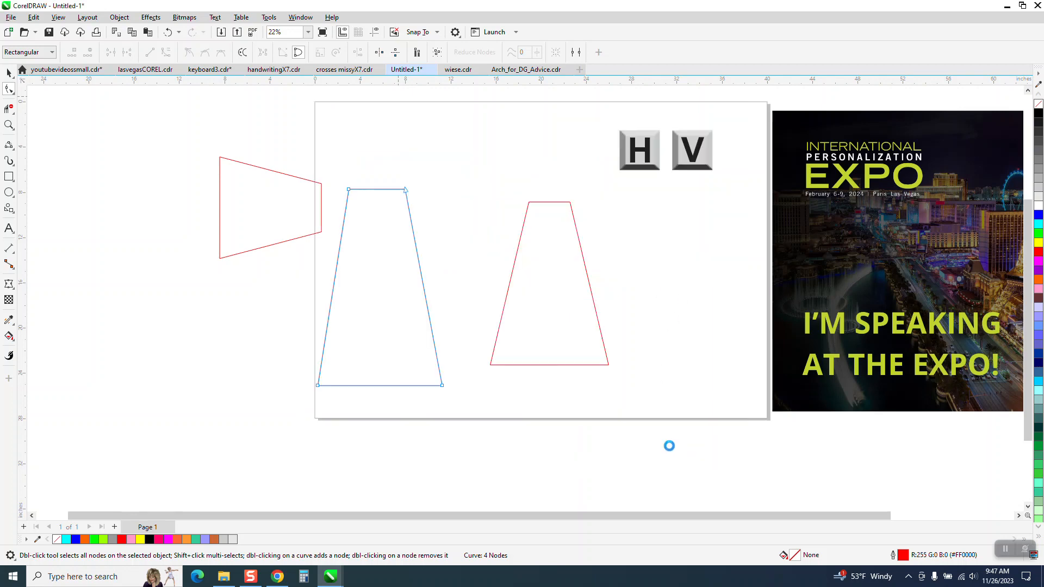
Step: Search the customizable commands for REF and assign V as the Curve Editing shortcut for Reflect Nodes Vertically
click(270, 18)
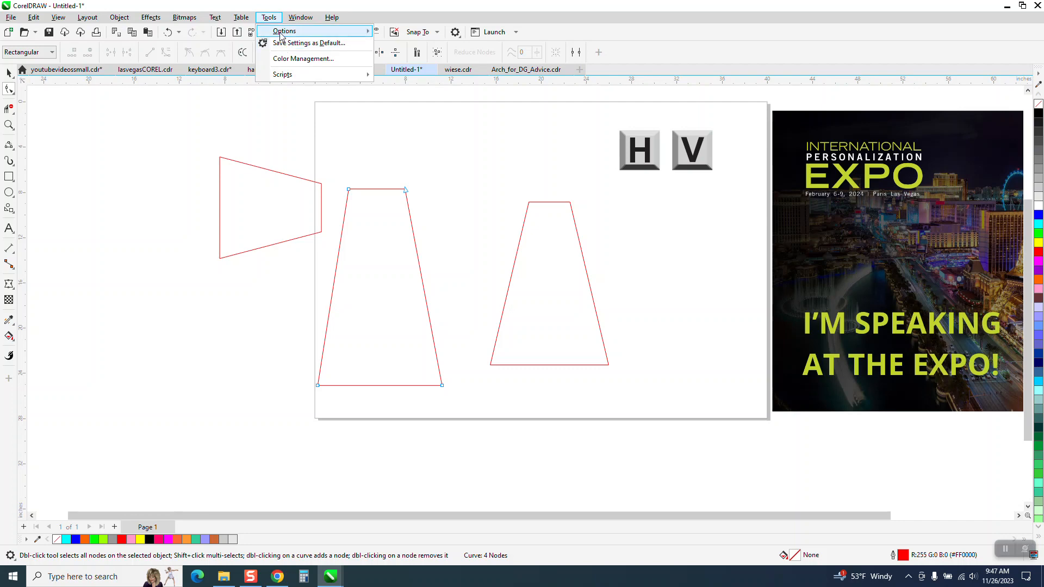
mouse_move(282, 32)
click(412, 45)
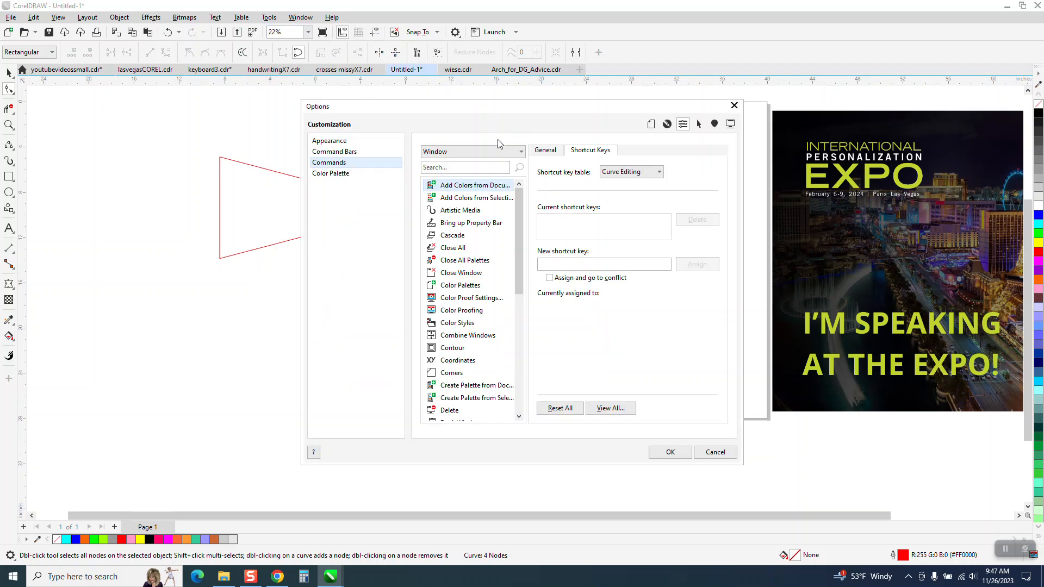
text(RE)
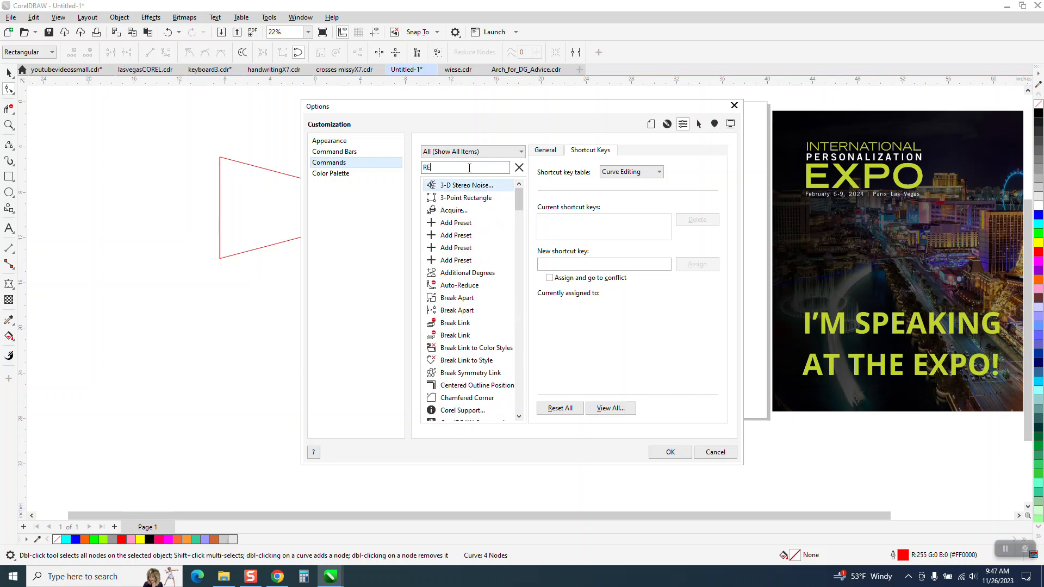
text(F)
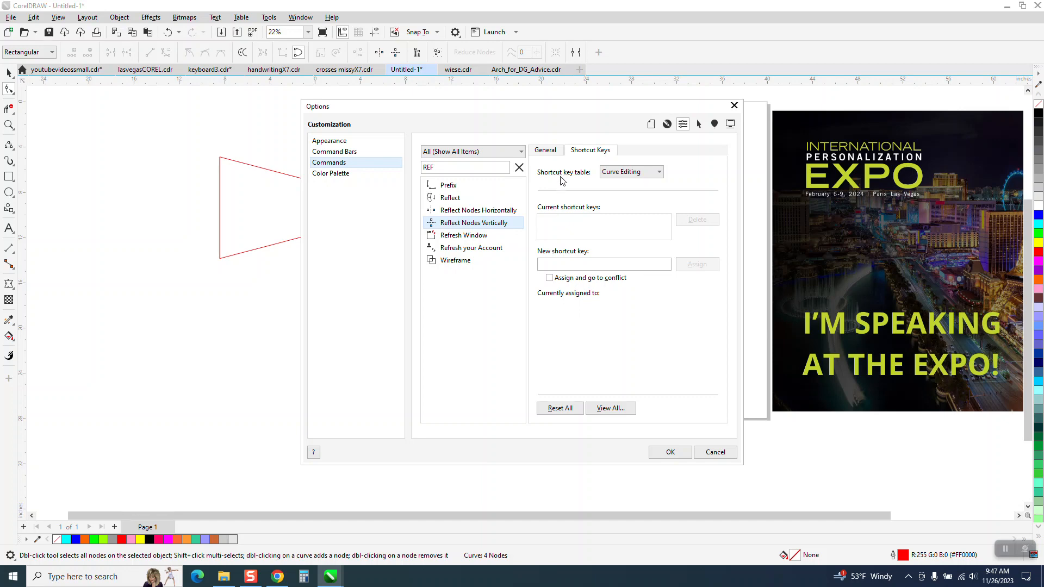
click(555, 264)
key(v)
click(699, 267)
click(677, 456)
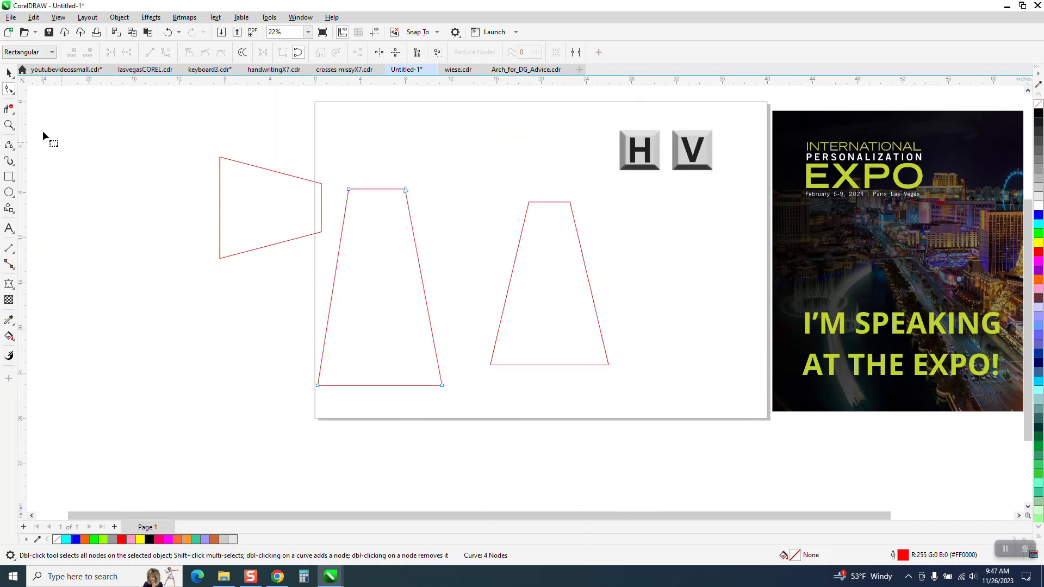
Step: Draw a square of about 9.4 inches below the sideways trapezoid, to the left of the page
click(9, 177)
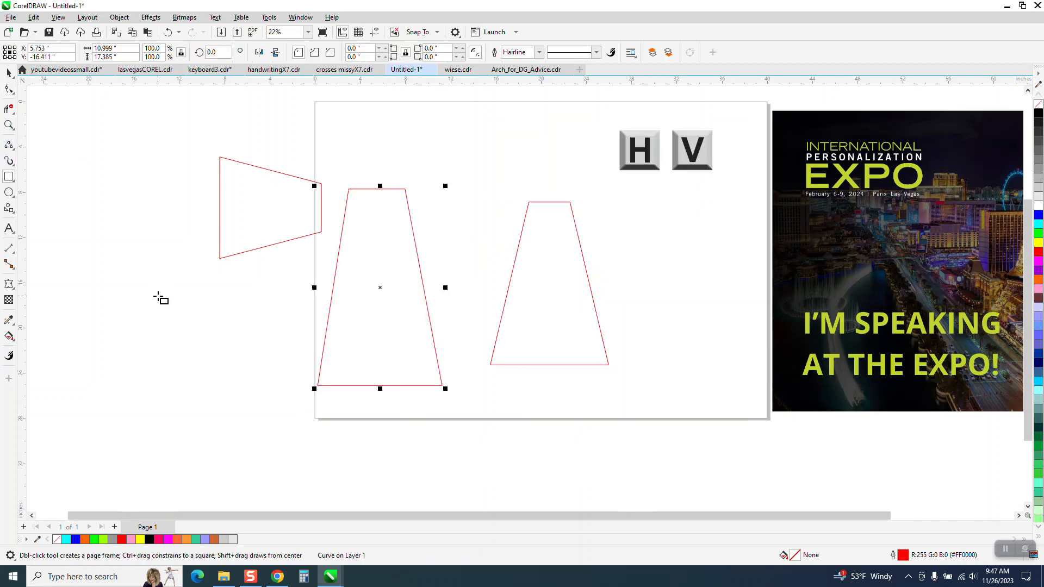
drag(157, 295, 184, 403)
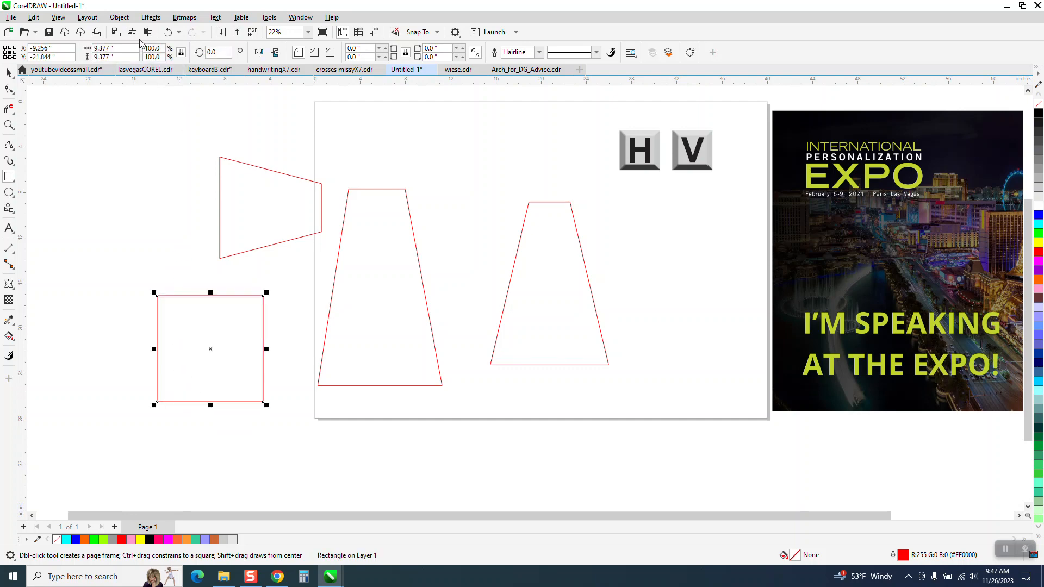
Step: Try to convert the new square to curves and move its upper-left corner node outward
click(119, 17)
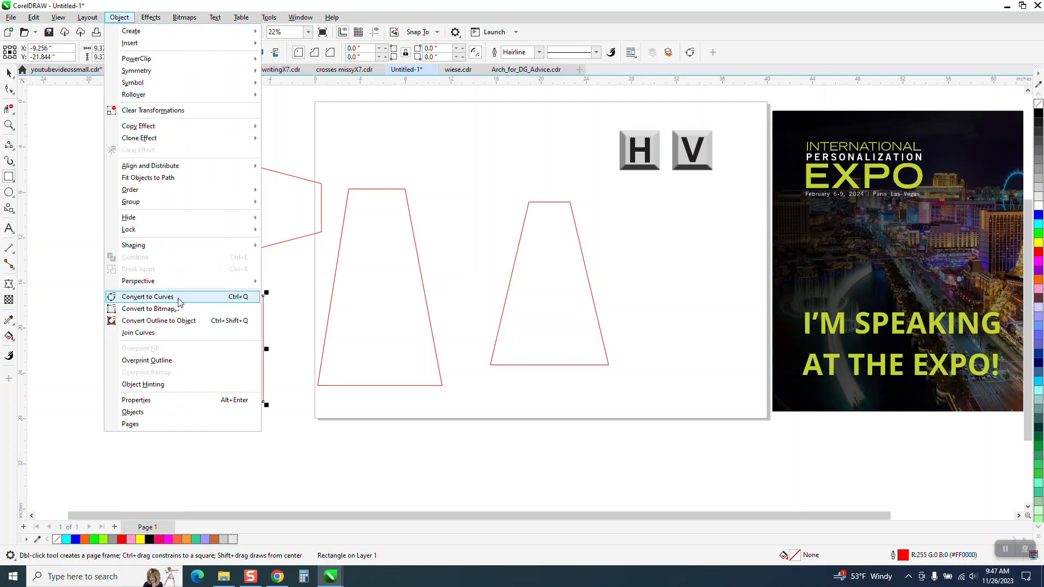
click(9, 90)
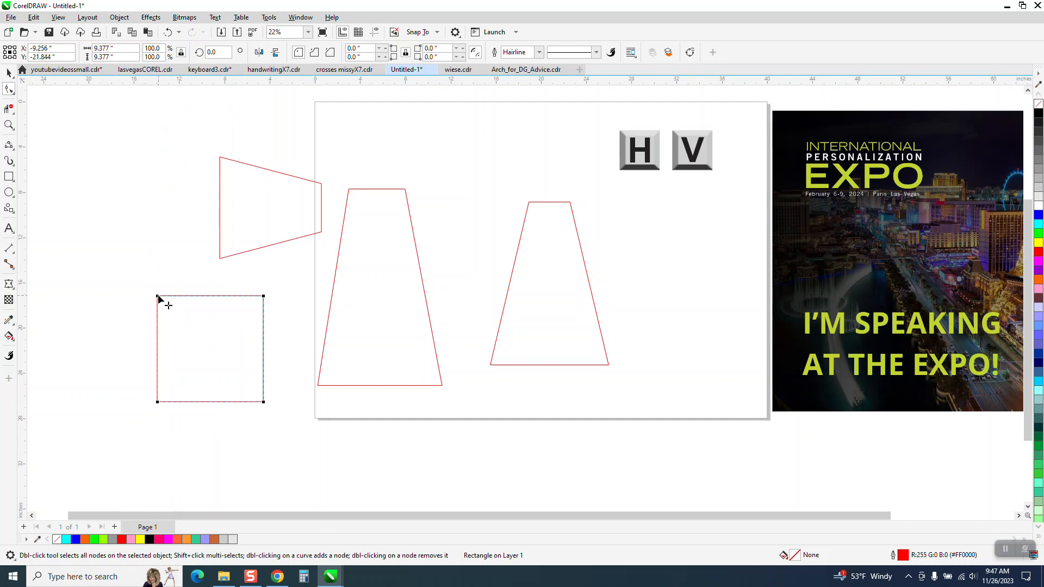
mouse_move(157, 297)
mouse_down()
mouse_move(217, 298)
mouse_move(145, 298)
mouse_up()
click(9, 72)
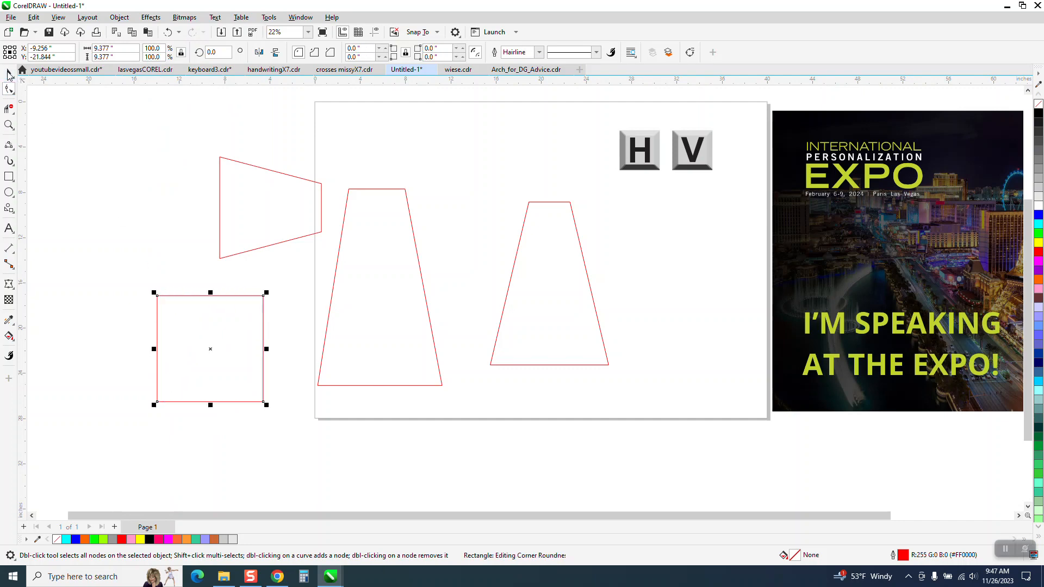
Step: Convert the selected square below the sideways trapezoid to curves
click(119, 17)
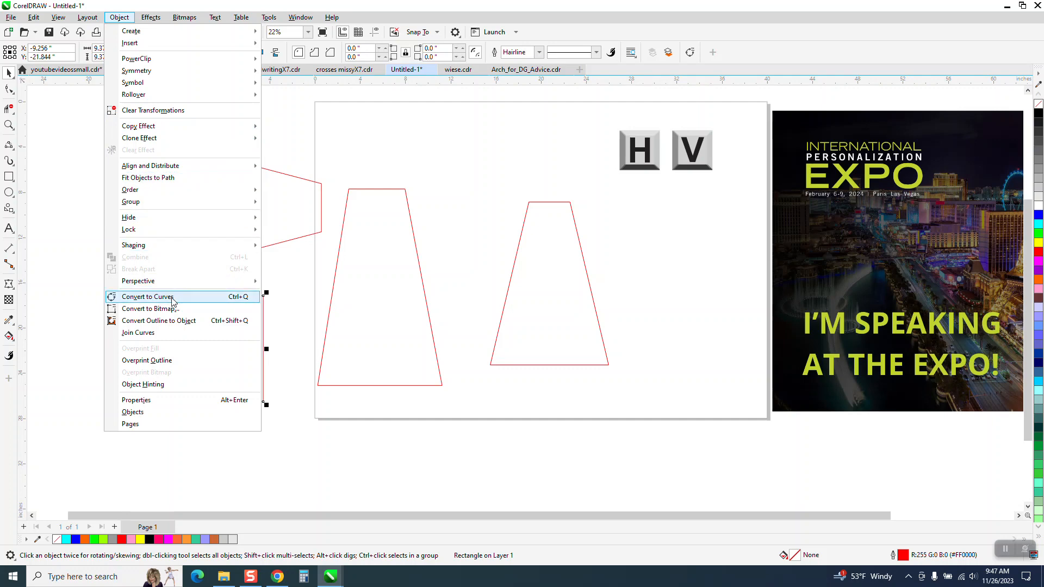
click(204, 297)
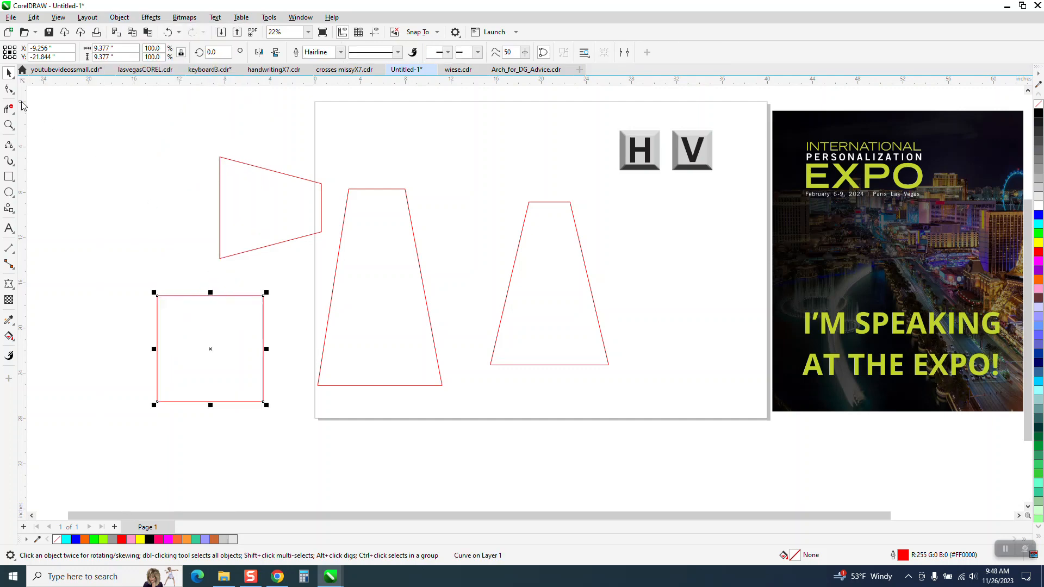
Step: Try narrowing the square's top edge by moving its two upper corner nodes inward with horizontal reflection, and undo the change
key(F10)
drag(150, 275, 293, 329)
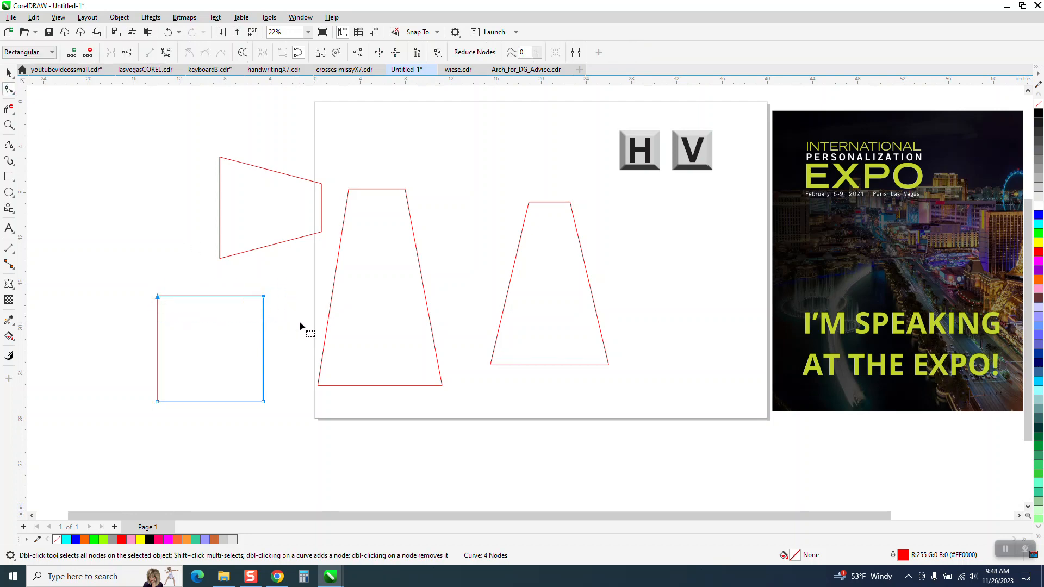
drag(263, 296, 220, 297)
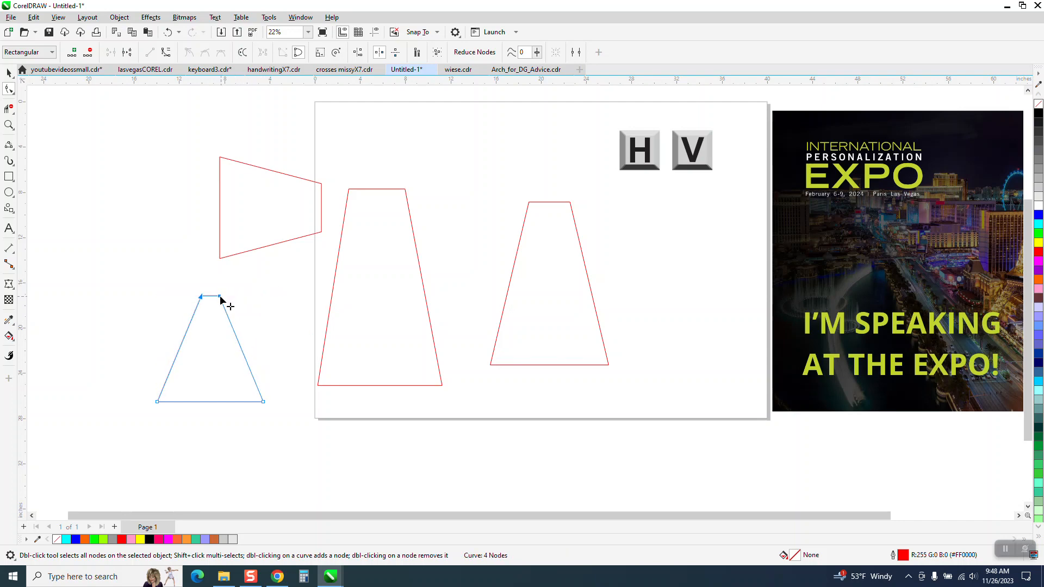
click(168, 32)
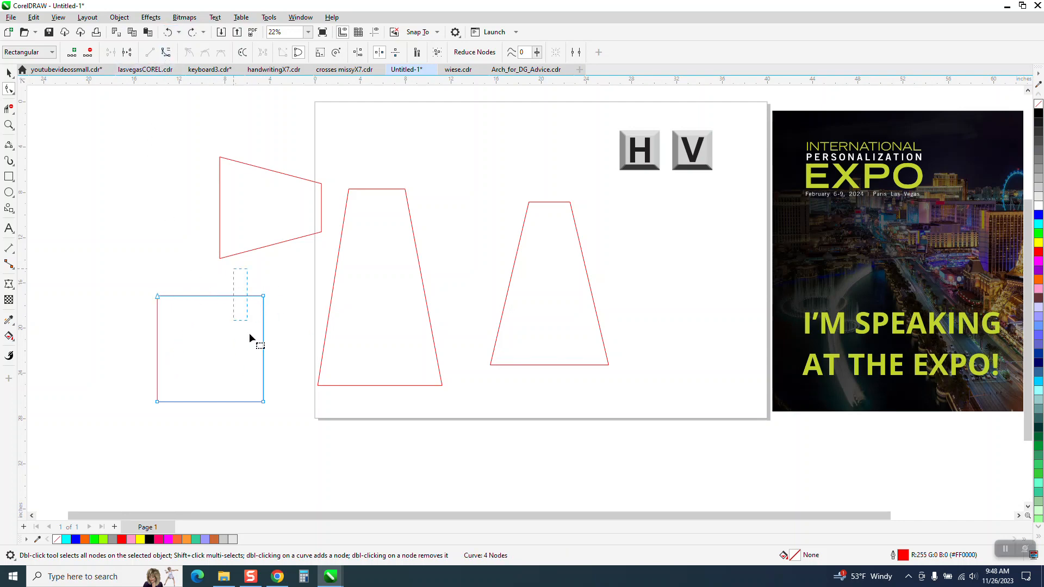
Step: Shape the square into a sideways trapezoid by moving its two right-hand corner nodes toward each other with vertical reflection
drag(249, 333, 286, 435)
drag(264, 398, 263, 366)
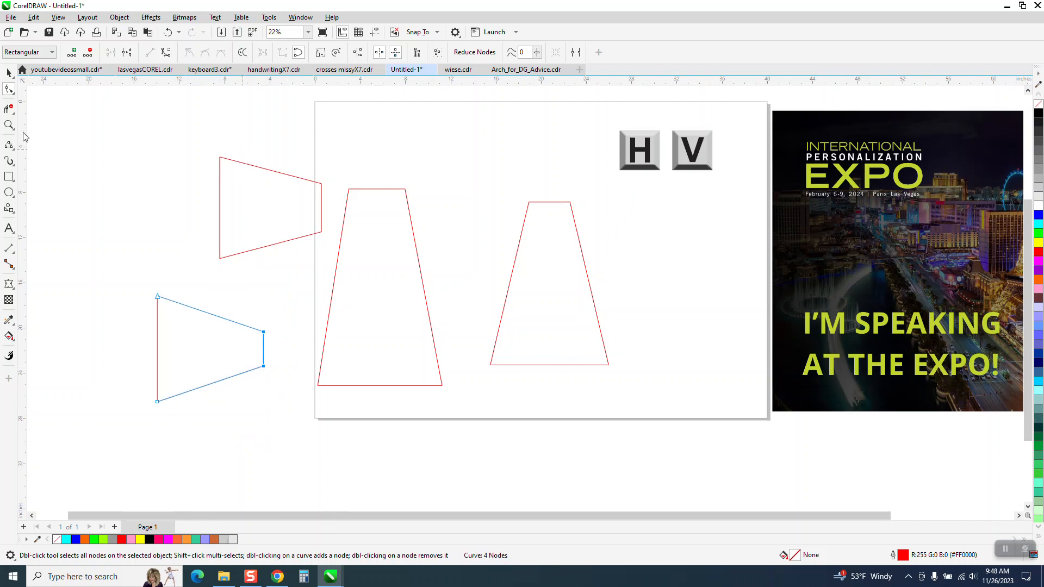
click(9, 125)
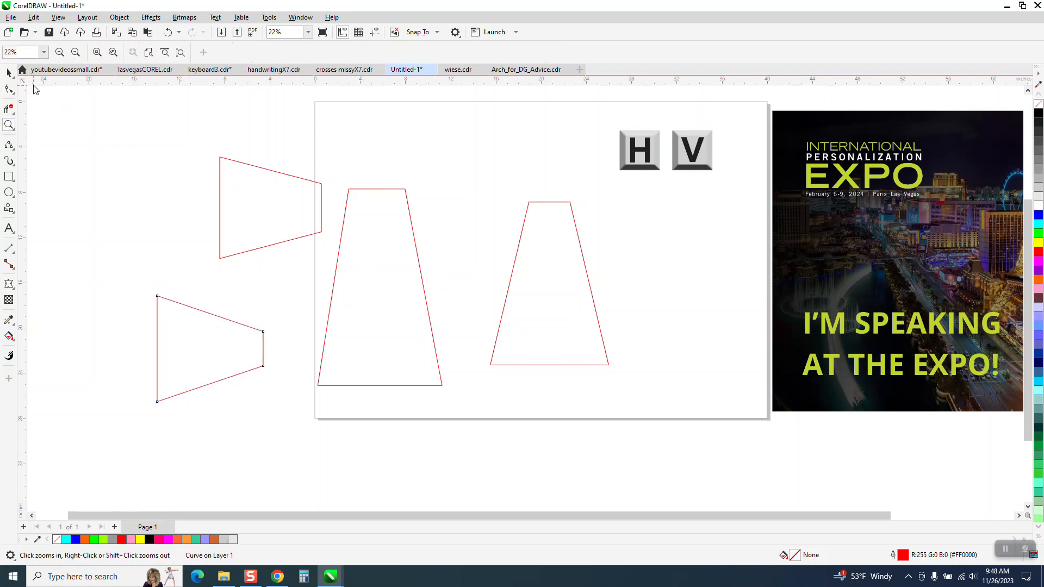
key(space)
Step: Move the tall left trapezoid's two top nodes up and symmetrically inward, making the shape about 19.8 inches tall
click(376, 193)
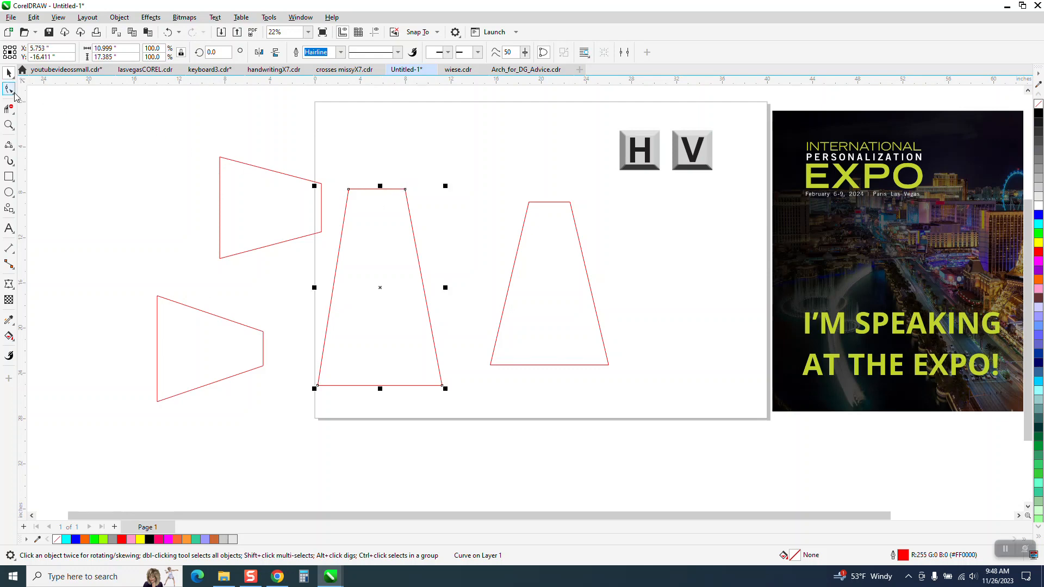
key(space)
click(9, 89)
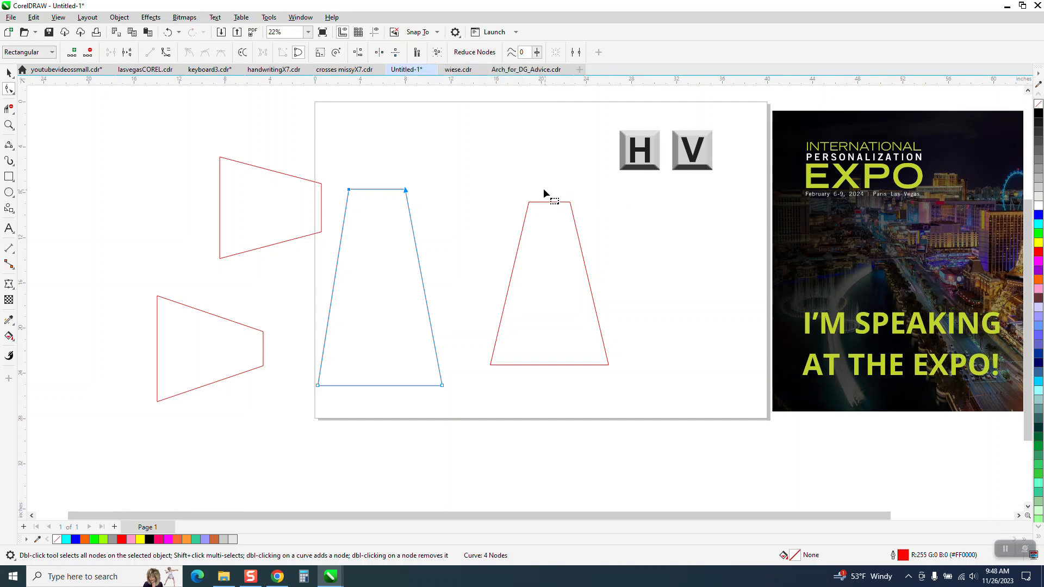
drag(407, 191, 397, 162)
scroll(429, 190, down, 1)
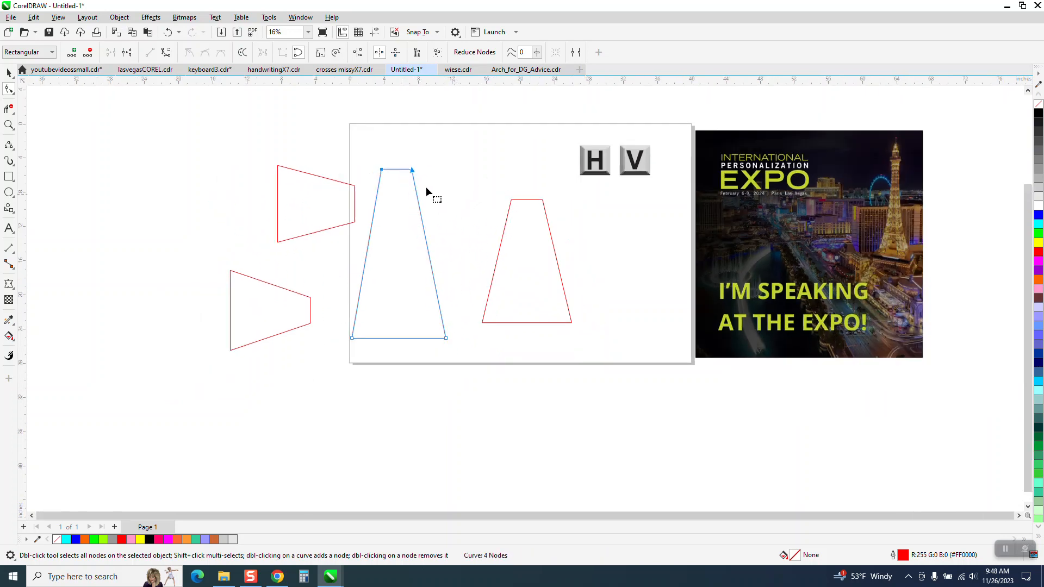
right_click(449, 193)
click(7, 71)
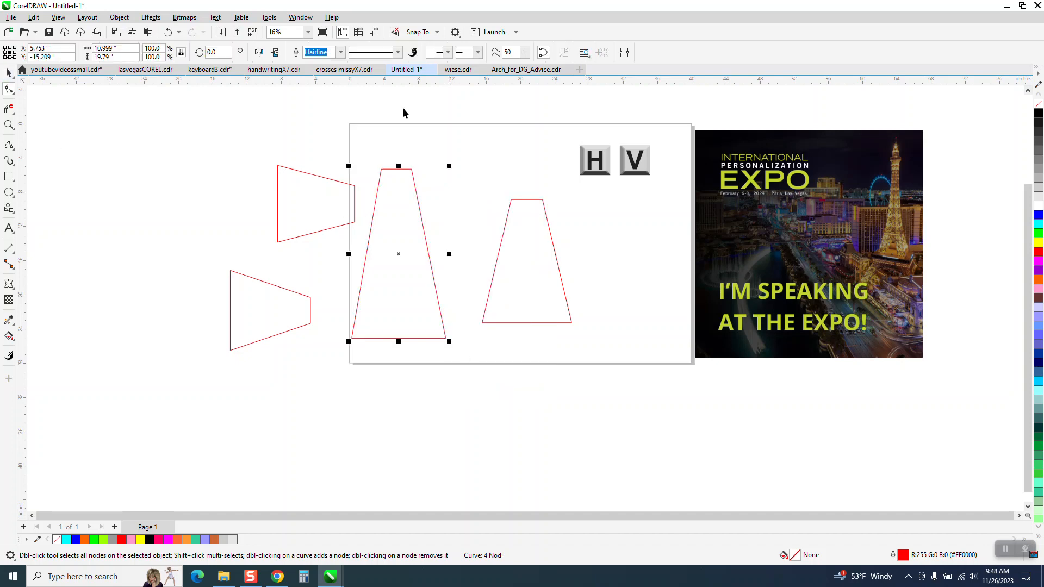
Step: Examine the International Personalization Expo image beside the page at close range
click(9, 125)
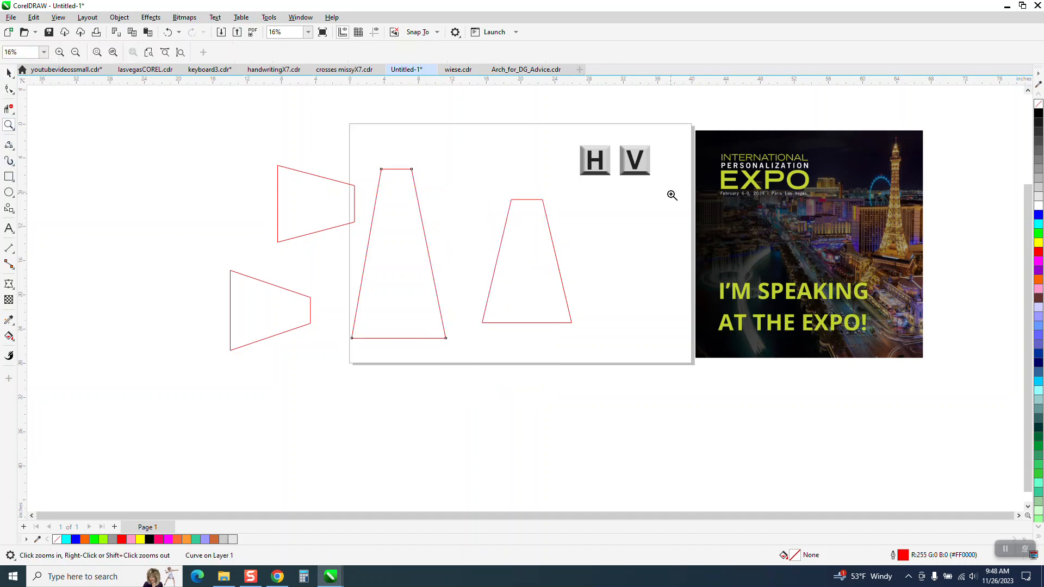
click(929, 368)
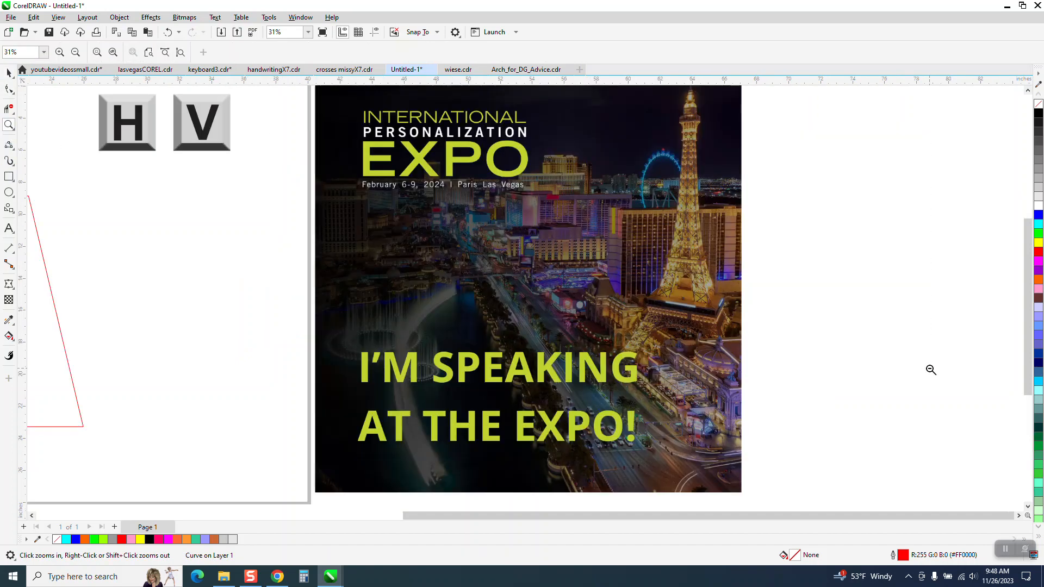